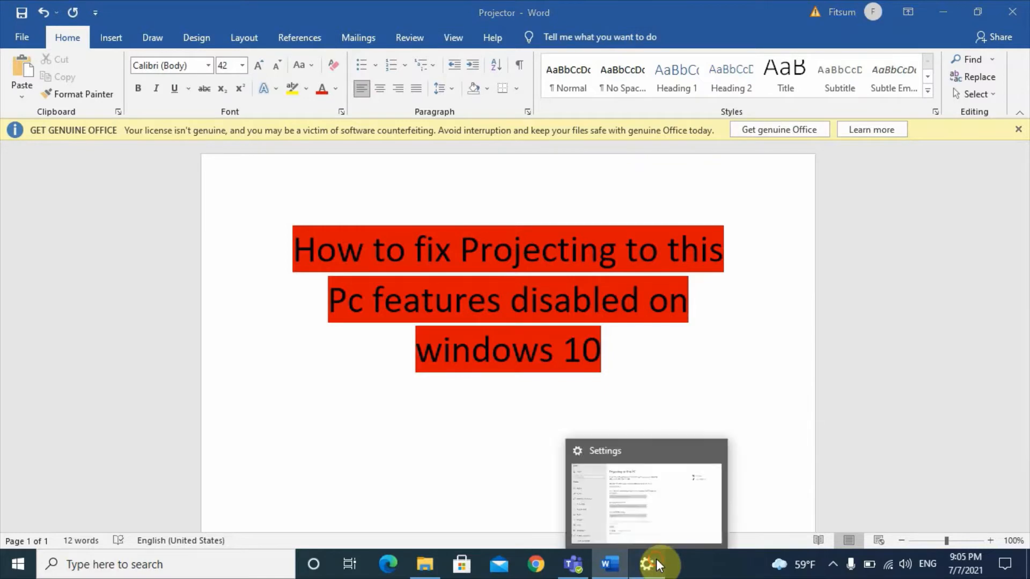
Examine the projection options on the Projecting to this PC page in the open Settings window and close it
{"action": "left_click", "coordinate": [655, 559]}
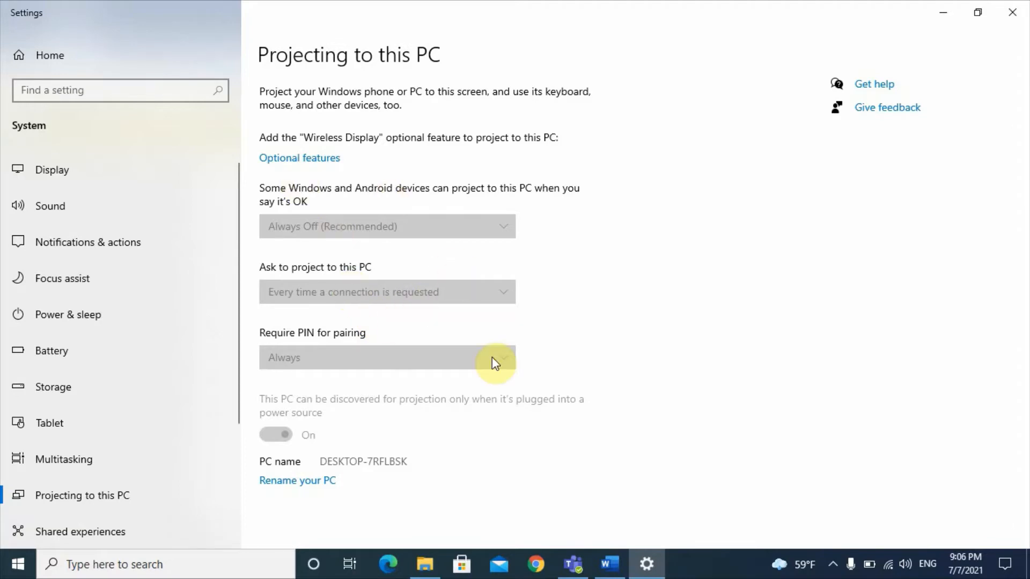
{"action": "left_click", "coordinate": [185, 564]}
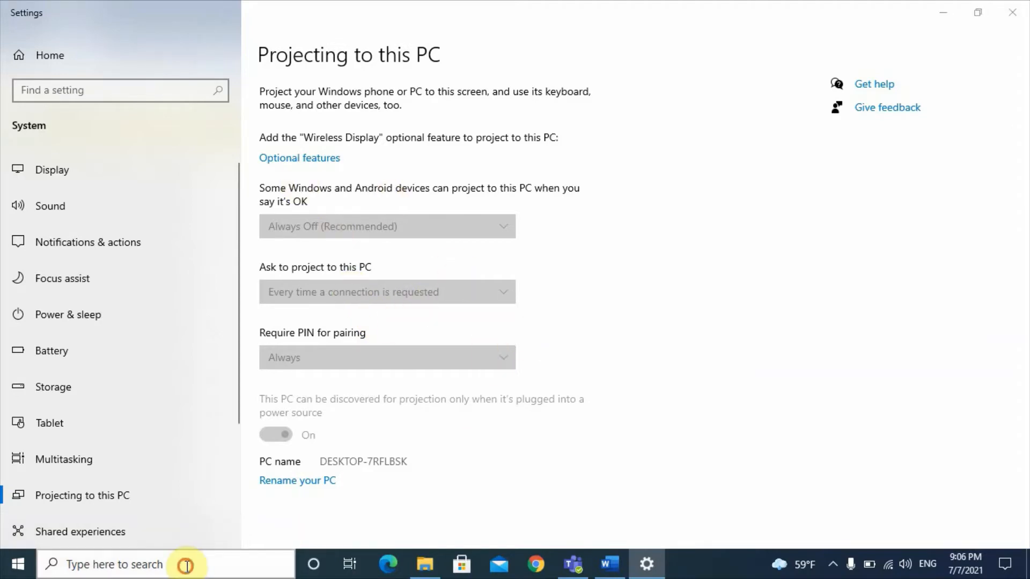
{"action": "type", "text": "see"}
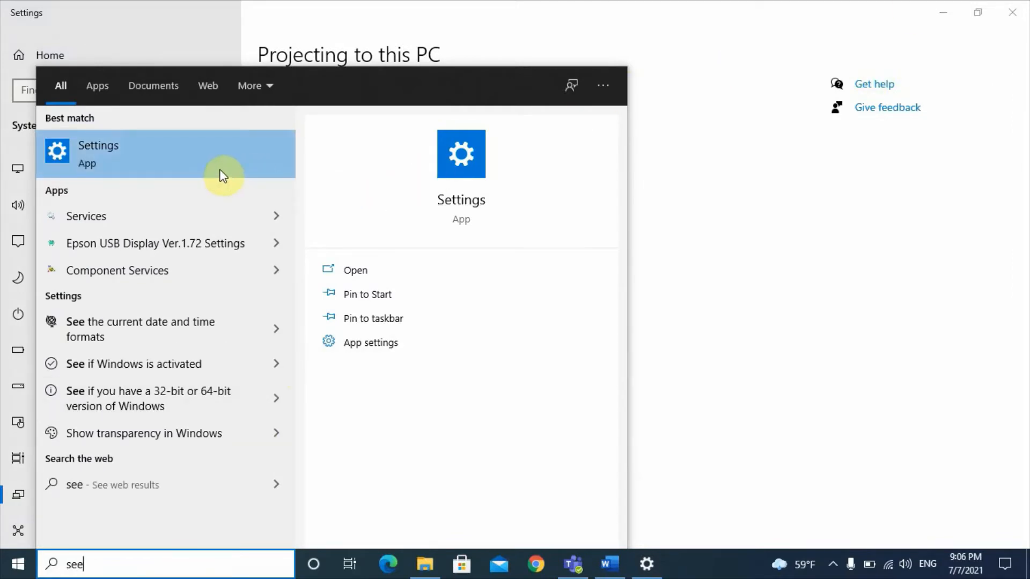
{"action": "left_click", "coordinate": [850, 154]}
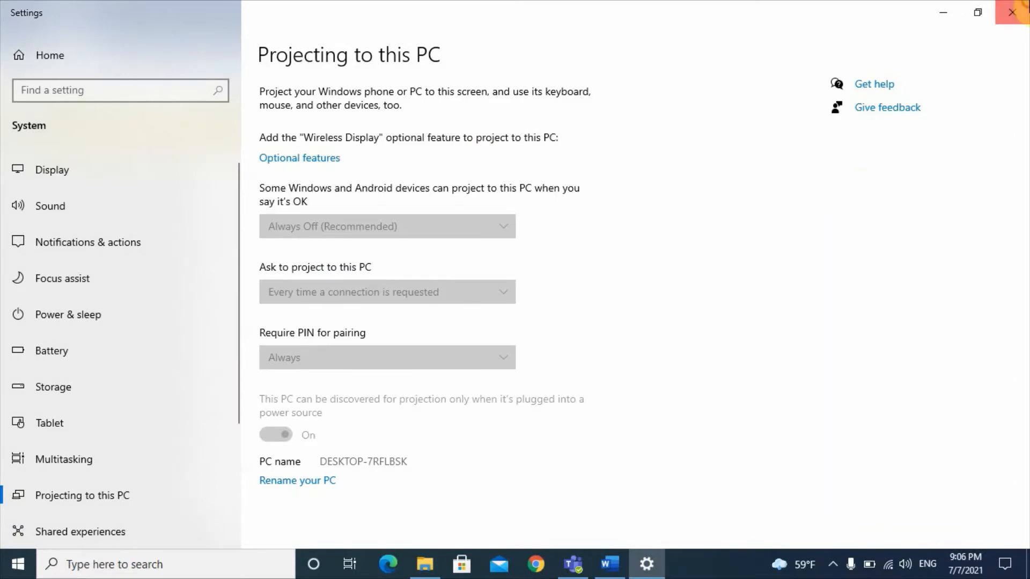
{"action": "left_click", "coordinate": [1012, 12]}
Reopen Settings through a Windows search and go to the Optional features page under Apps
{"action": "left_click", "coordinate": [91, 566]}
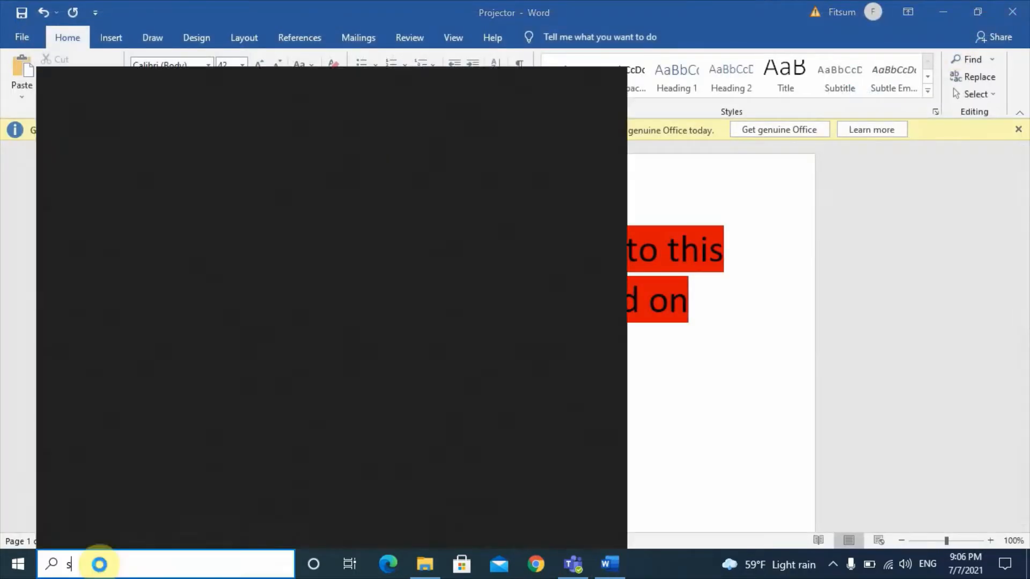
{"action": "type", "text": "seetin"}
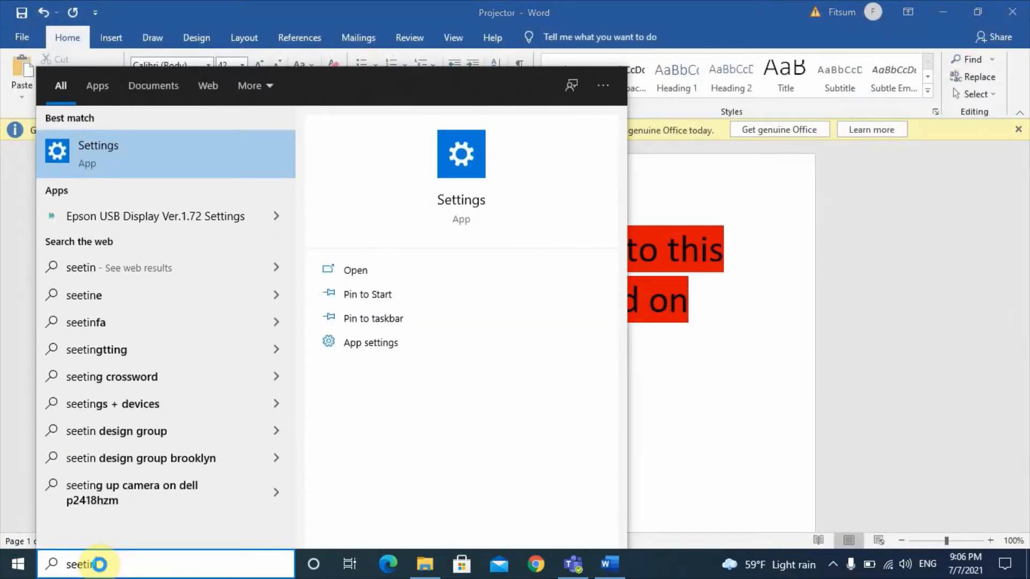
{"action": "left_click", "coordinate": [86, 155]}
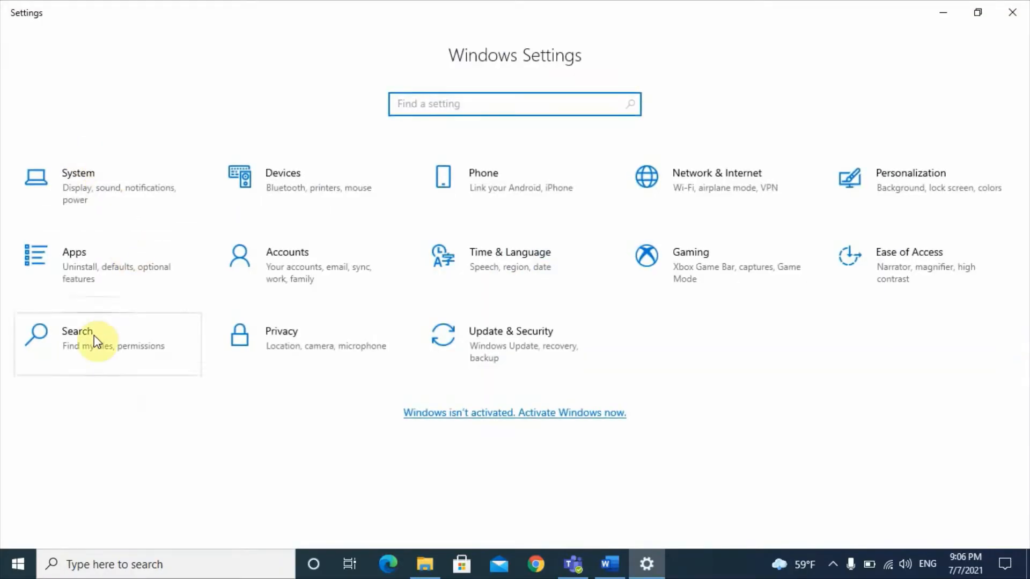
{"action": "left_click", "coordinate": [98, 255]}
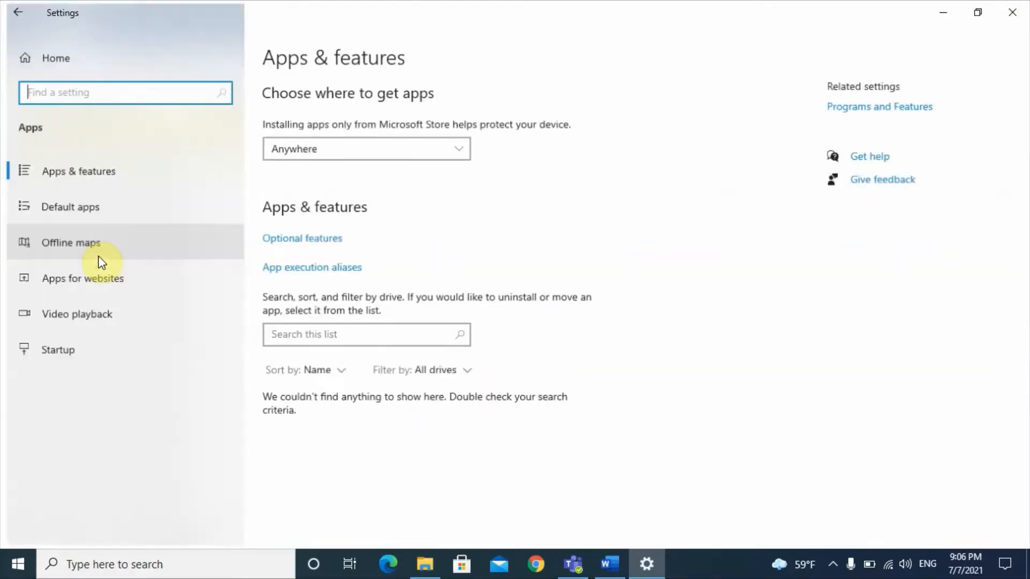
{"action": "left_click", "coordinate": [296, 240]}
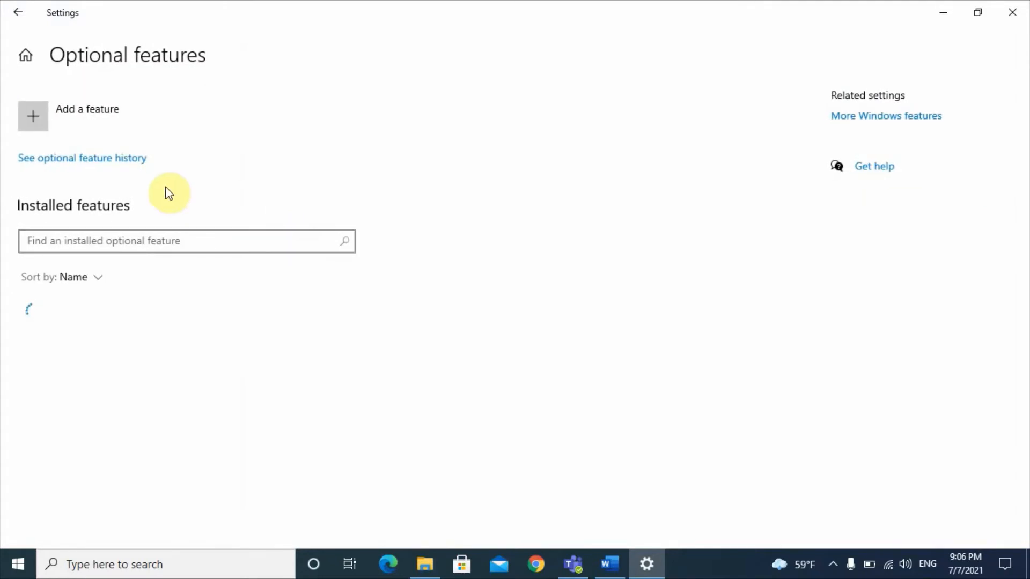
Search the available optional features for "wire" and install the Wireless Display feature
{"action": "left_click", "coordinate": [98, 117]}
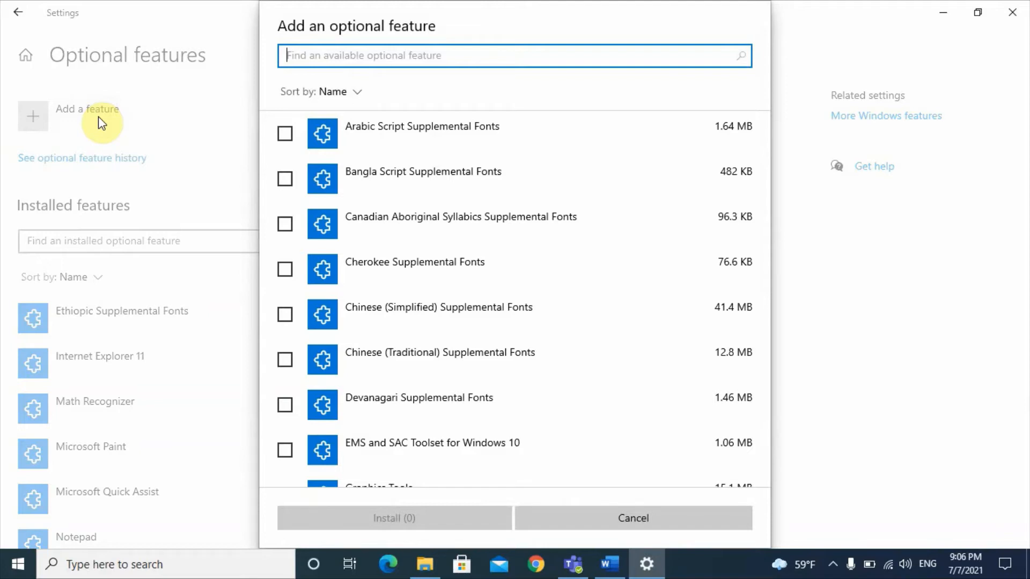
{"action": "type", "text": "wire"}
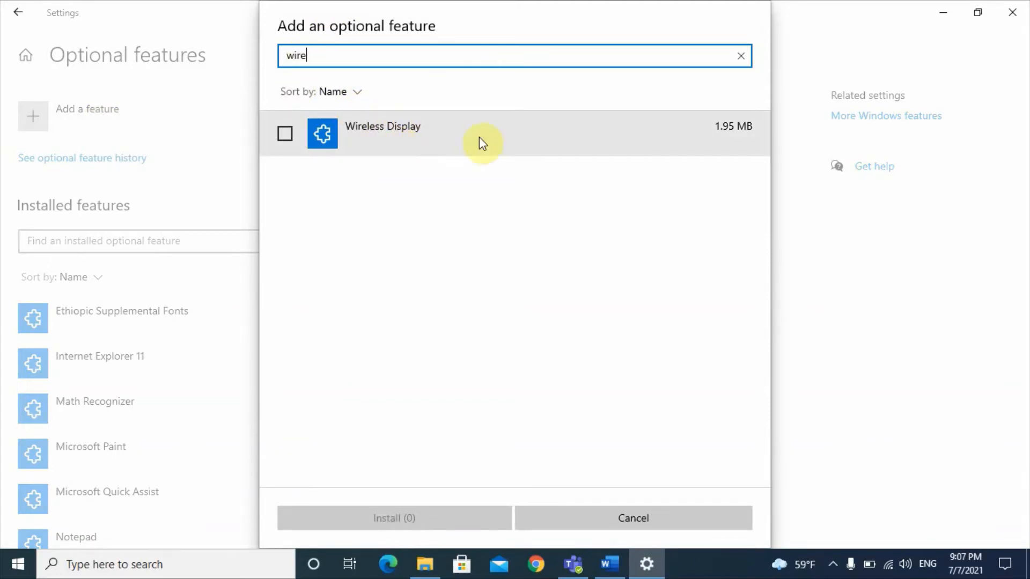
{"action": "key", "text": "super+plus"}
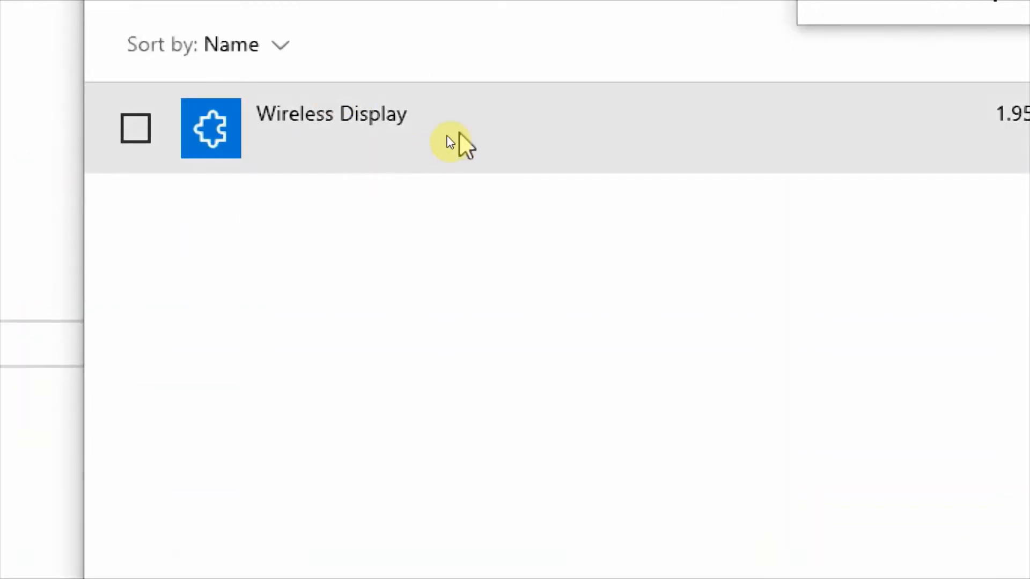
{"action": "key", "text": "super+minus"}
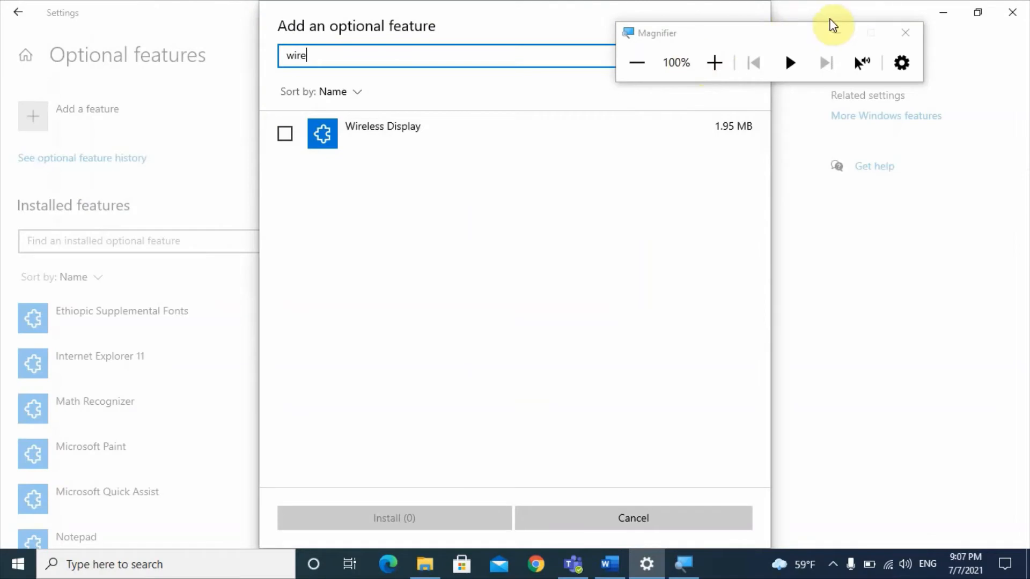
{"action": "left_click", "coordinate": [834, 32]}
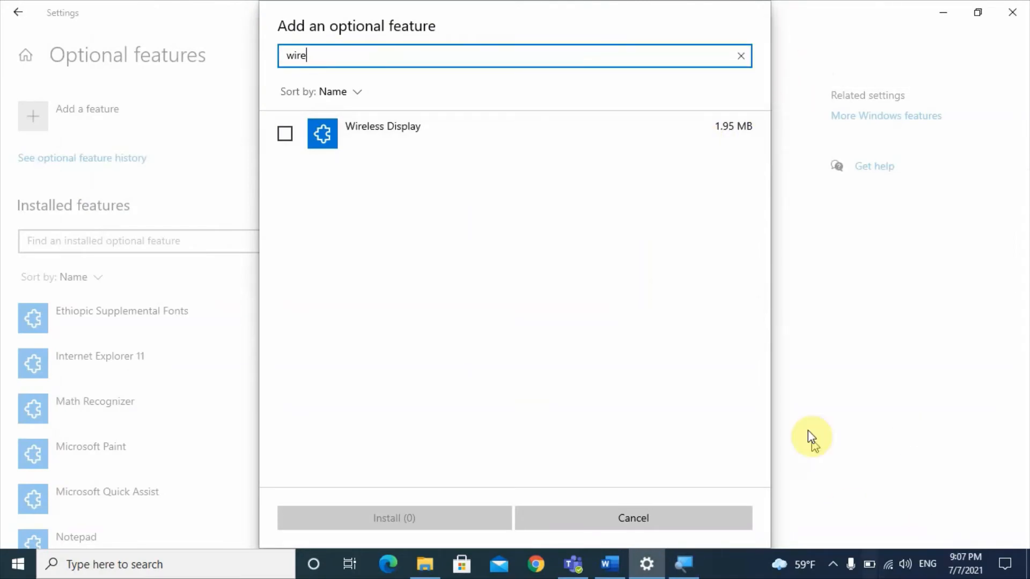
{"action": "left_click", "coordinate": [560, 124]}
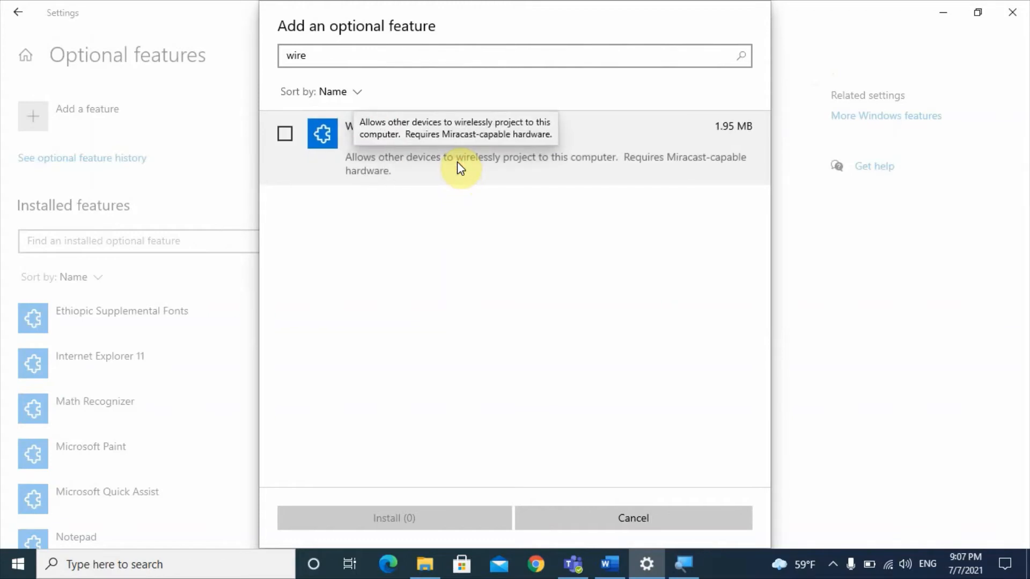
{"action": "left_click", "coordinate": [285, 136]}
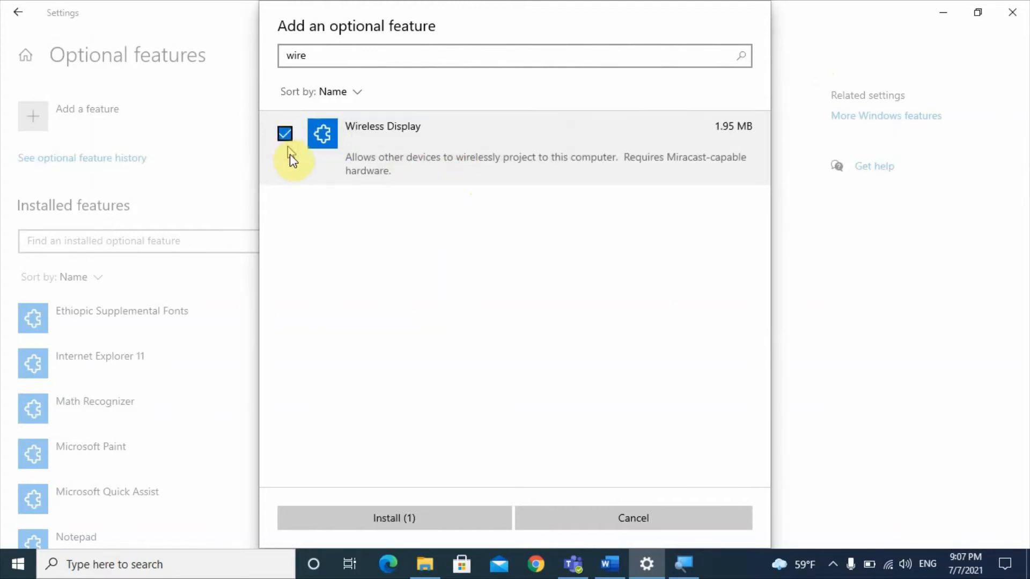
{"action": "left_click", "coordinate": [414, 519]}
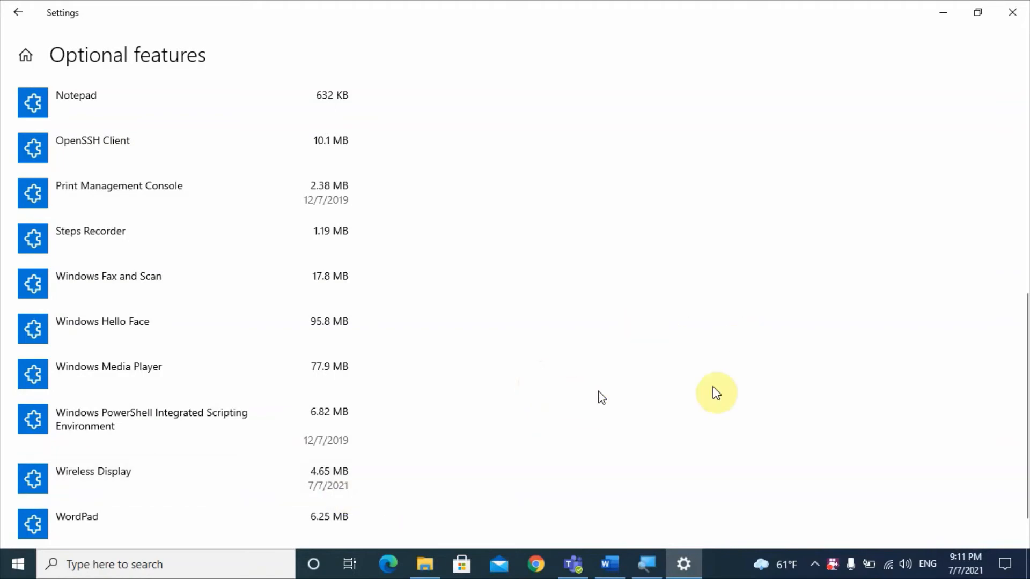
Locate Wireless Display among the installed optional features and expand its details
{"action": "mouse_move", "coordinate": [1019, 341]}
{"action": "left_mouse_down"}
{"action": "mouse_move", "coordinate": [1021, 134]}
{"action": "mouse_move", "coordinate": [1026, 195]}
{"action": "mouse_move", "coordinate": [1003, 314]}
{"action": "mouse_move", "coordinate": [1011, 425]}
{"action": "left_mouse_up"}
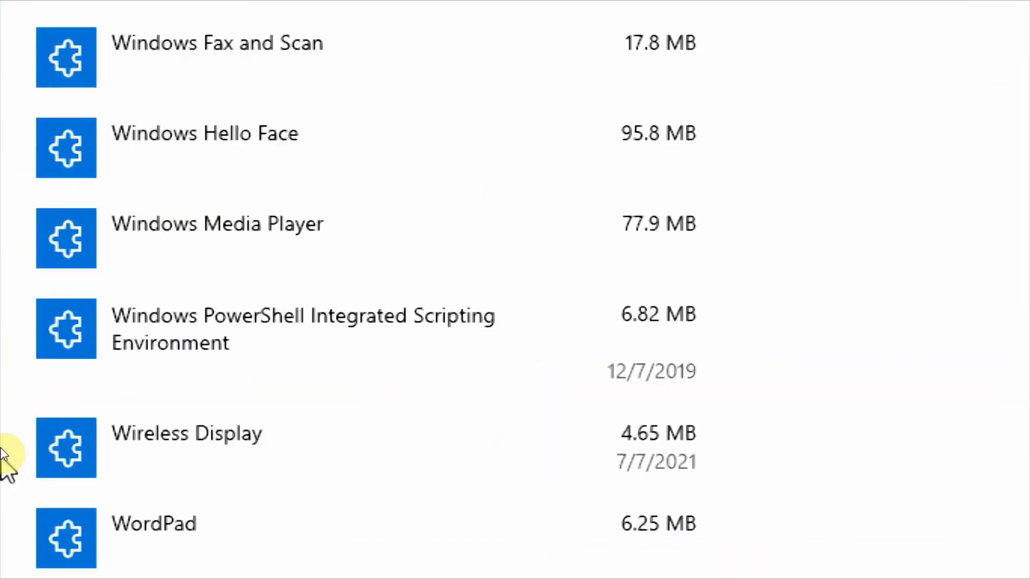
{"action": "left_click", "coordinate": [154, 457]}
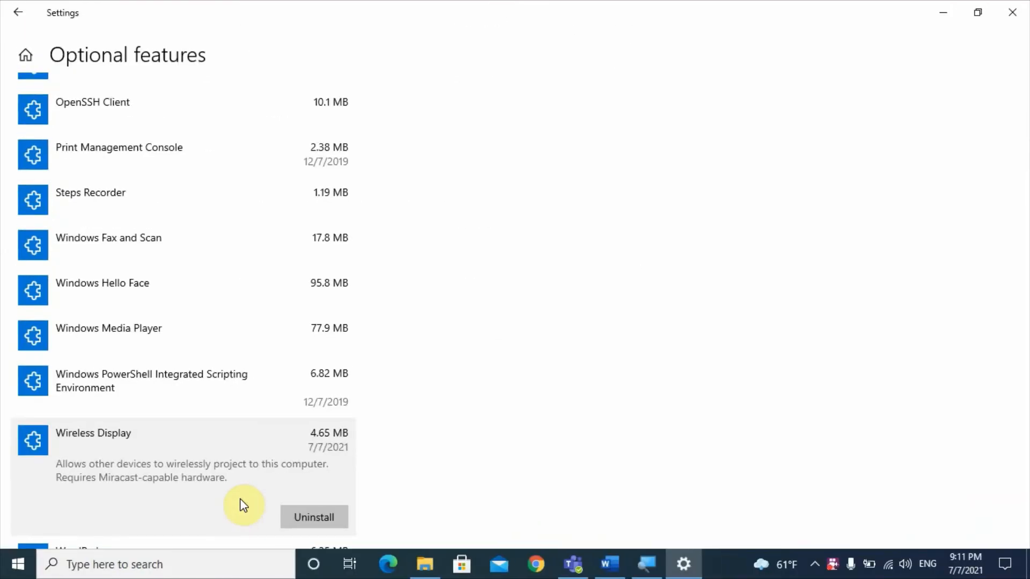
{"action": "left_click", "coordinate": [126, 572]}
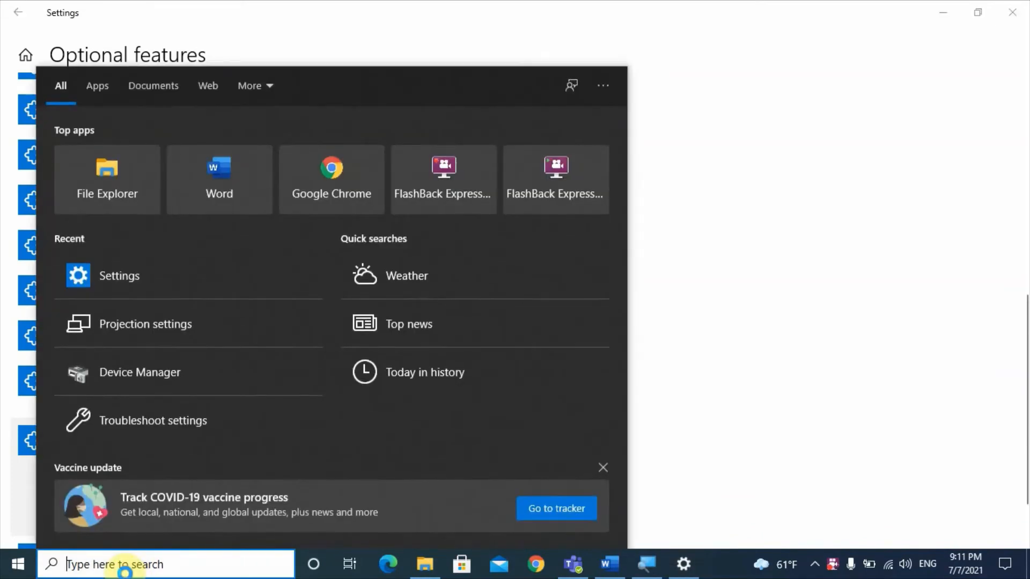
{"action": "type", "text": "proje"}
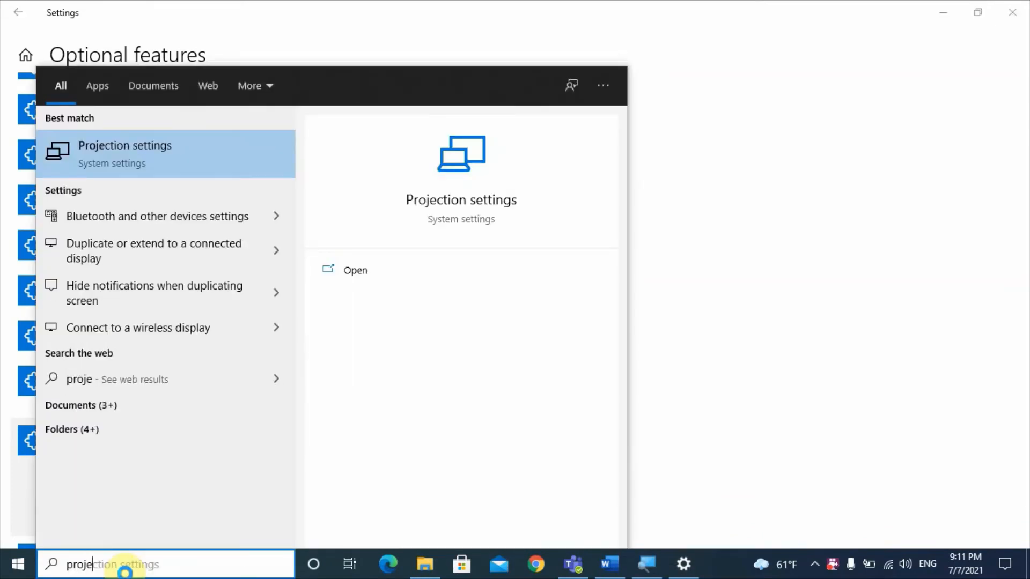
{"action": "type", "text": "ct to "}
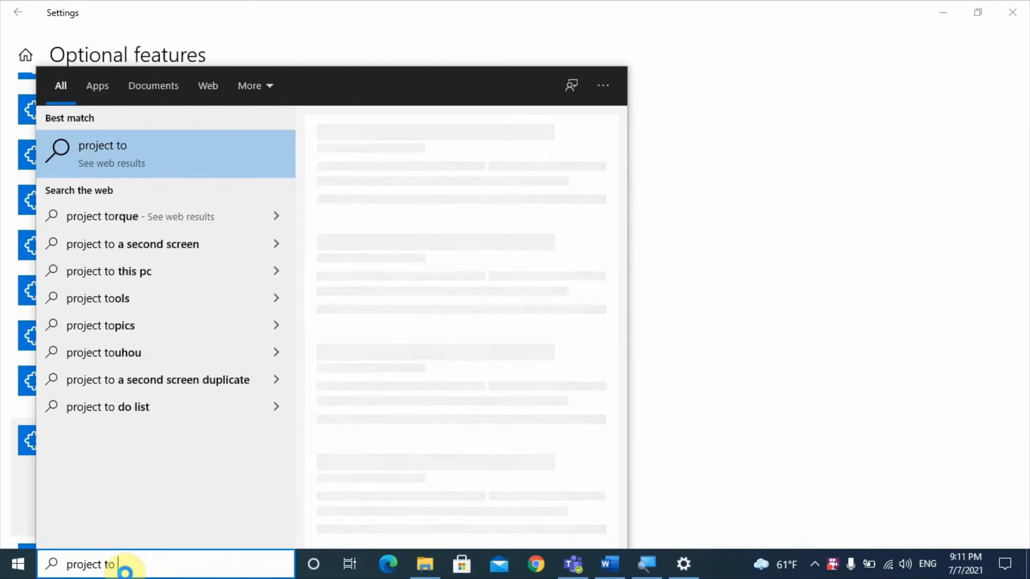
{"action": "type", "text": "th"}
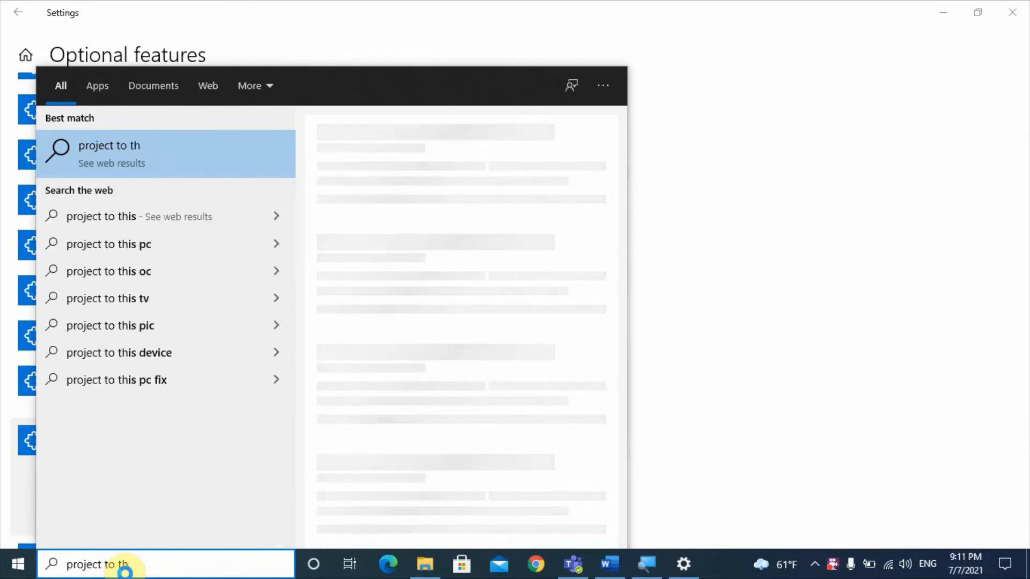
{"action": "type", "text": "is pc"}
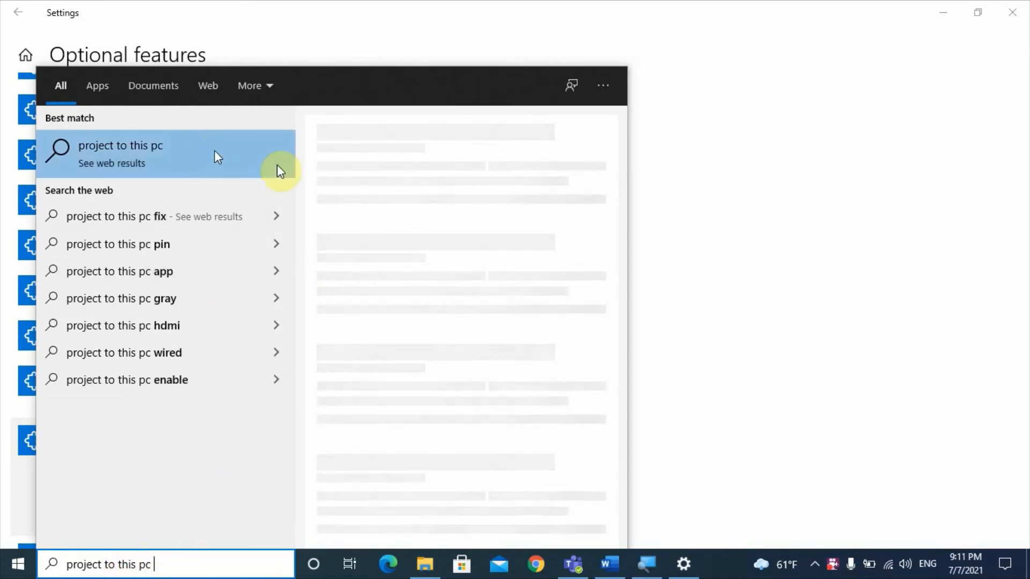
{"action": "left_click", "coordinate": [805, 98]}
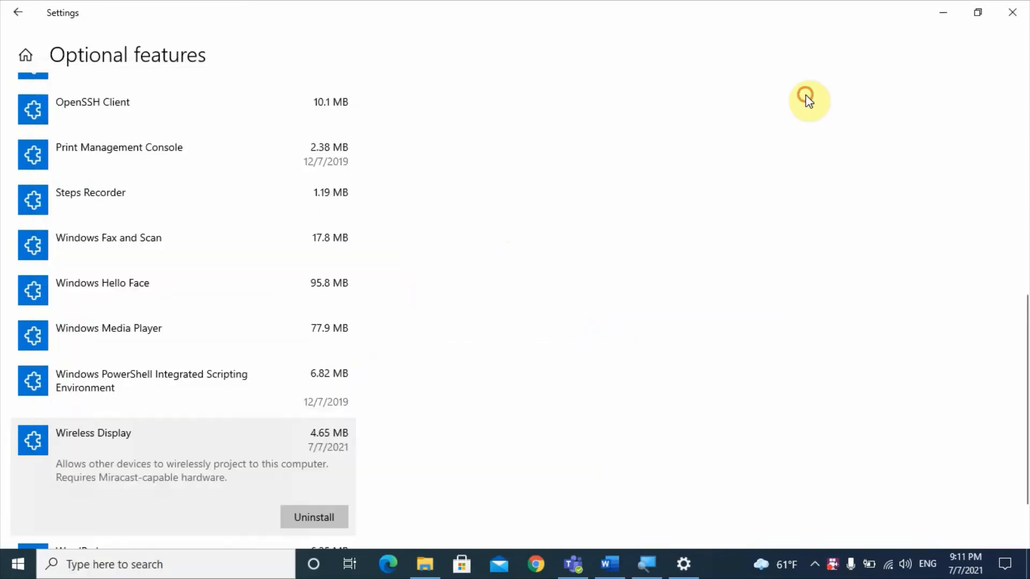
Close Settings and copy the phrase "Projecting to this Pc" from the title in the Word document
{"action": "left_click", "coordinate": [985, 2]}
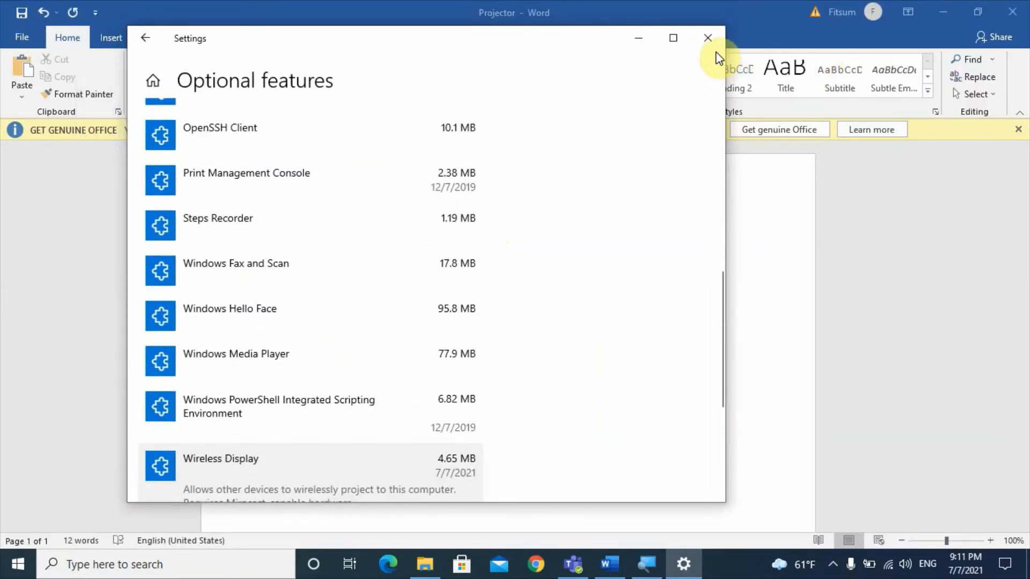
{"action": "left_click", "coordinate": [706, 39]}
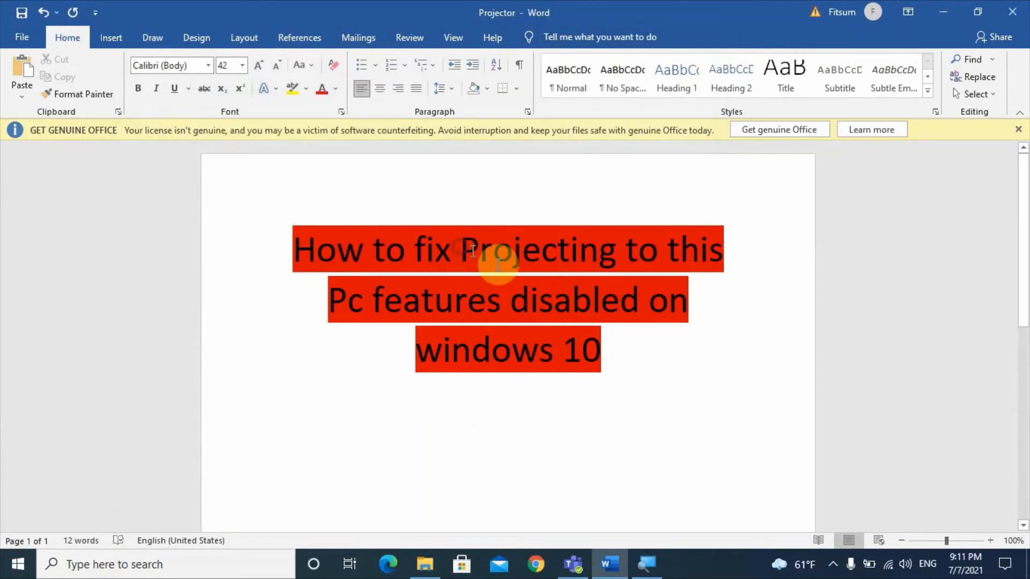
{"action": "left_click_drag", "start_coordinate": [487, 259], "coordinate": [360, 312]}
{"action": "key", "text": "ctrl+c"}
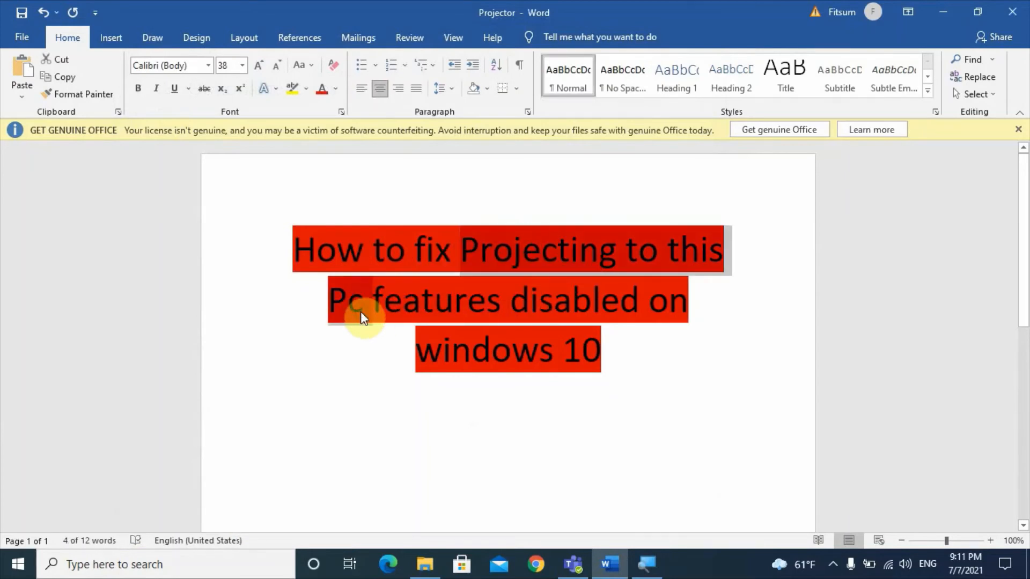
Search Windows for the copied phrase and open Projection settings in a maximized window
{"action": "left_click", "coordinate": [188, 566]}
{"action": "key", "text": "ctrl+v"}
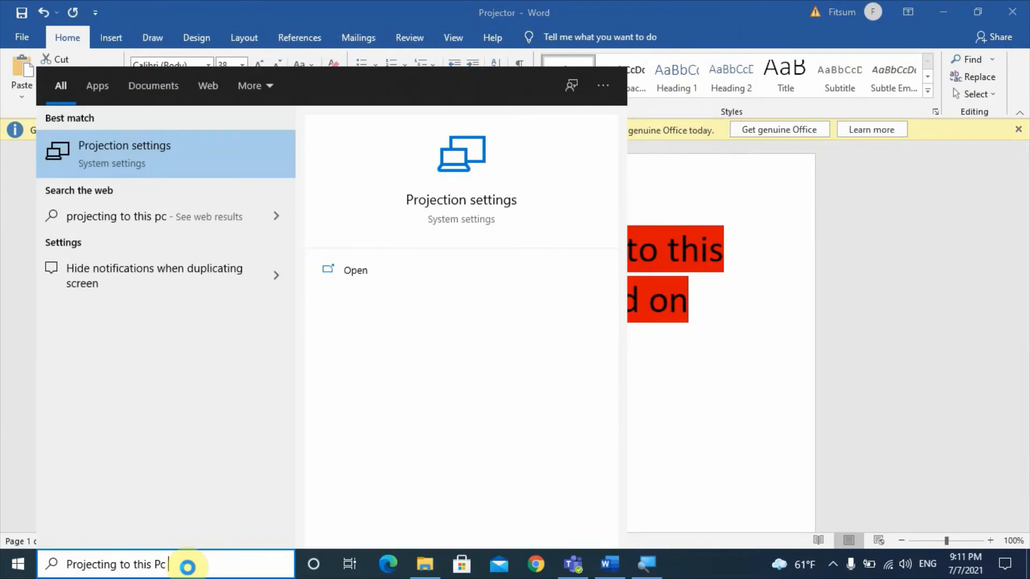
{"action": "left_click", "coordinate": [143, 157]}
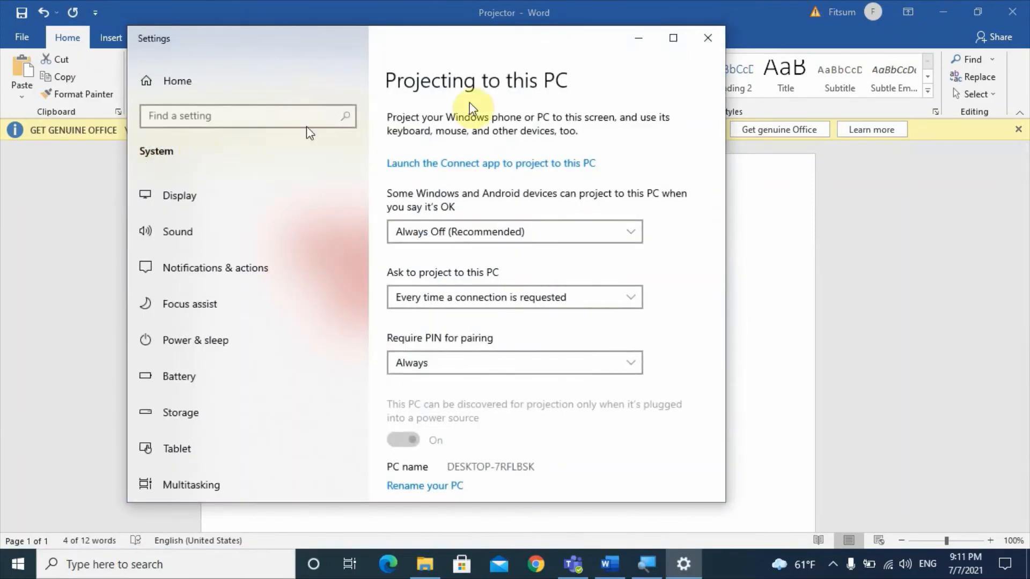
{"action": "left_click", "coordinate": [667, 49]}
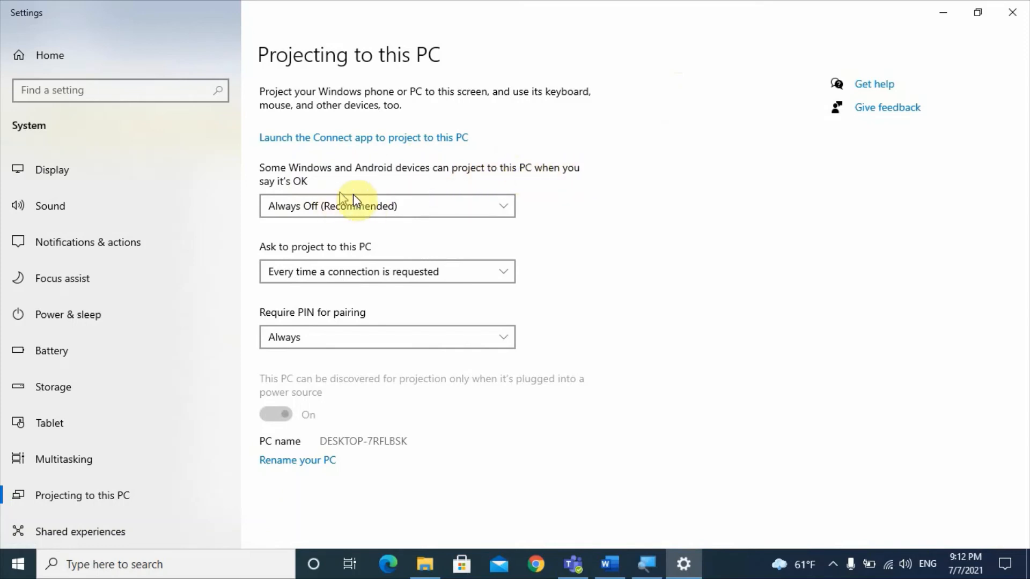
Set when Windows and Android devices can project to this PC to Available everywhere, and return to the Word document
{"action": "left_click", "coordinate": [506, 207]}
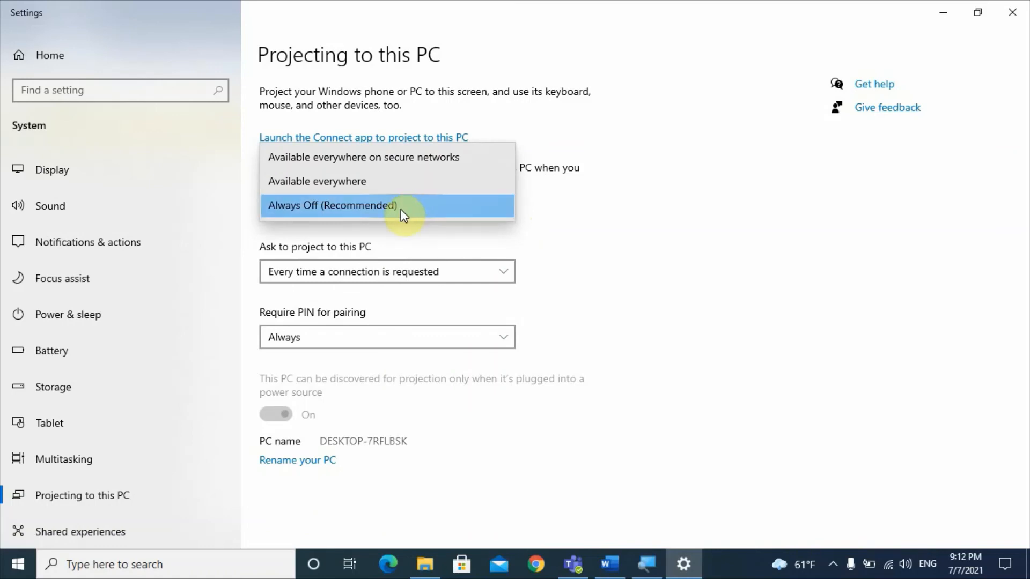
{"action": "left_click", "coordinate": [379, 189]}
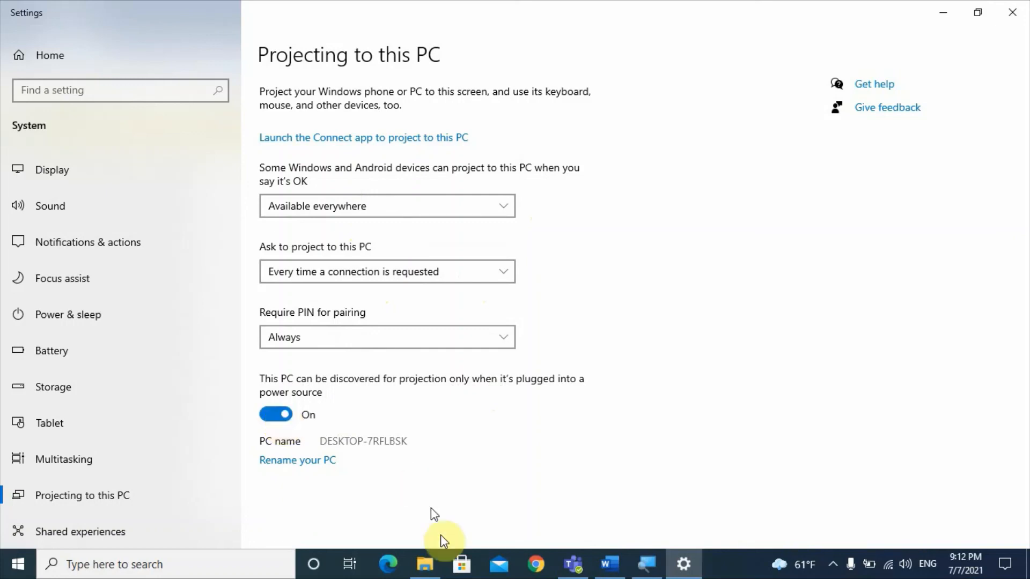
{"action": "left_click", "coordinate": [609, 564]}
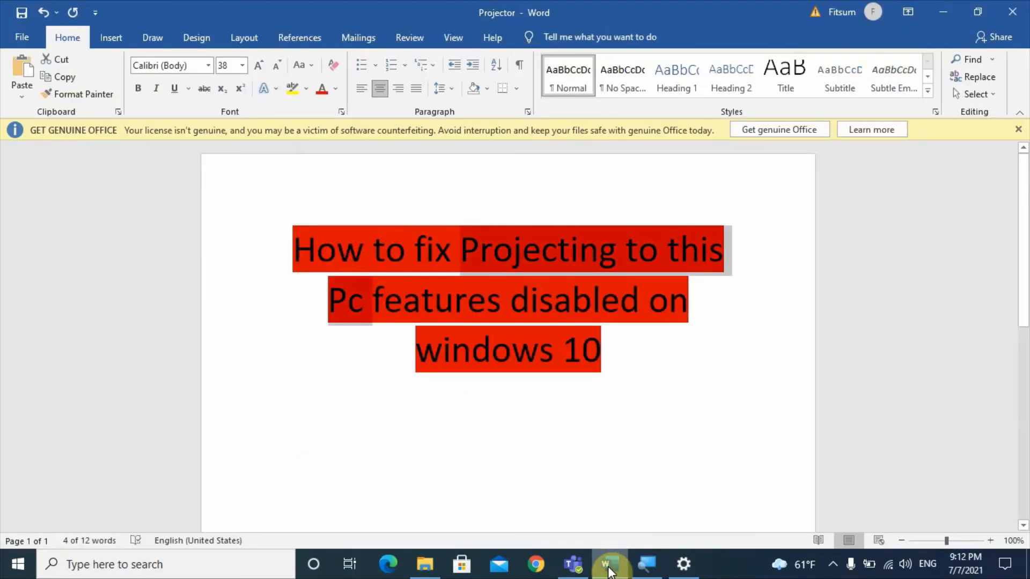